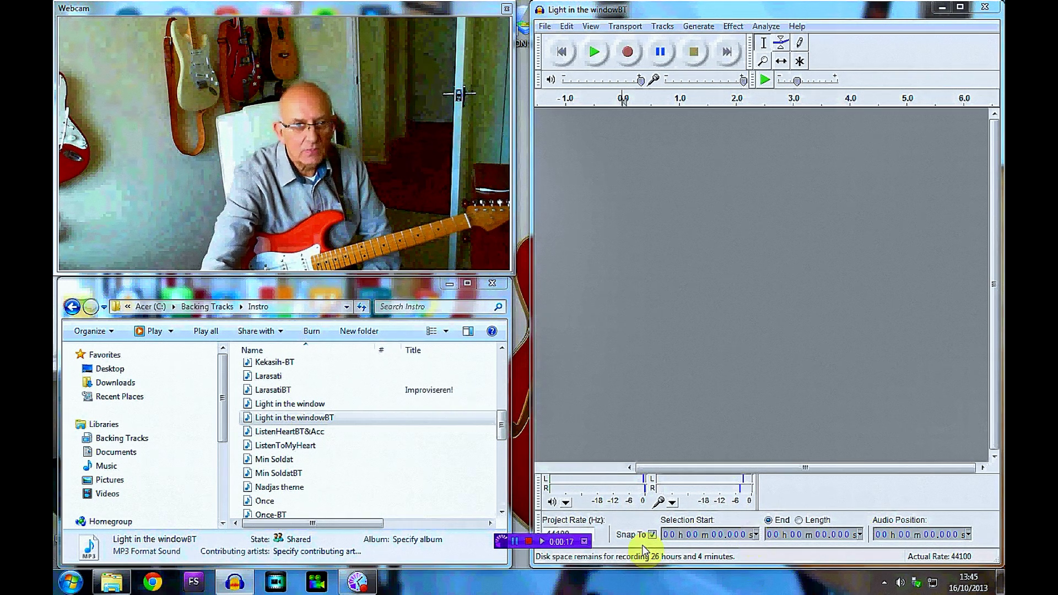
Import the Light in the windowBT backing track and play its opening seconds
left_click(312, 420)
left_click_drag(312, 420, 730, 263)
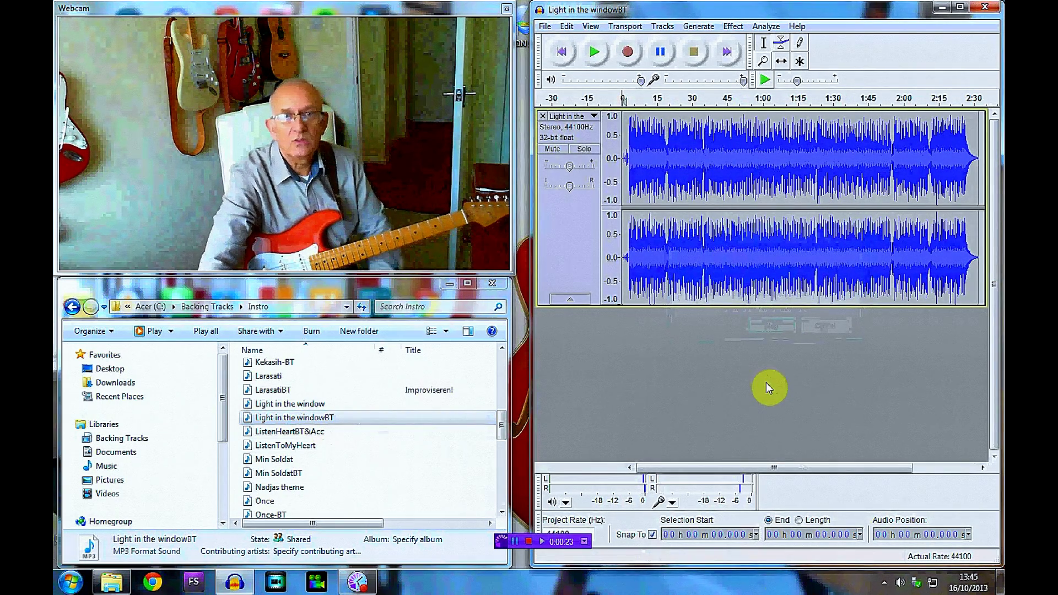
left_click(597, 54)
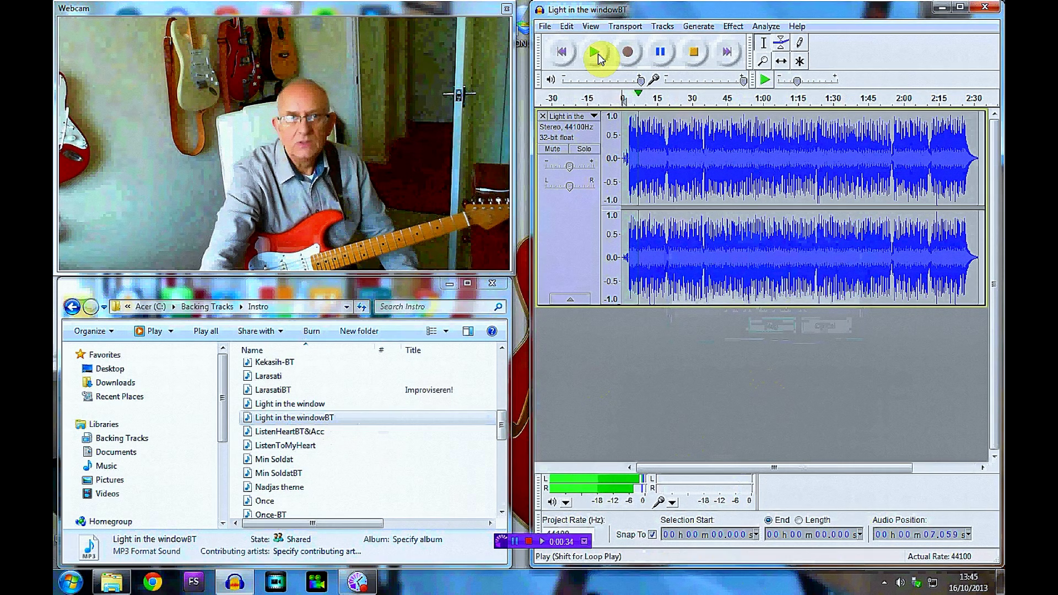
left_click(694, 57)
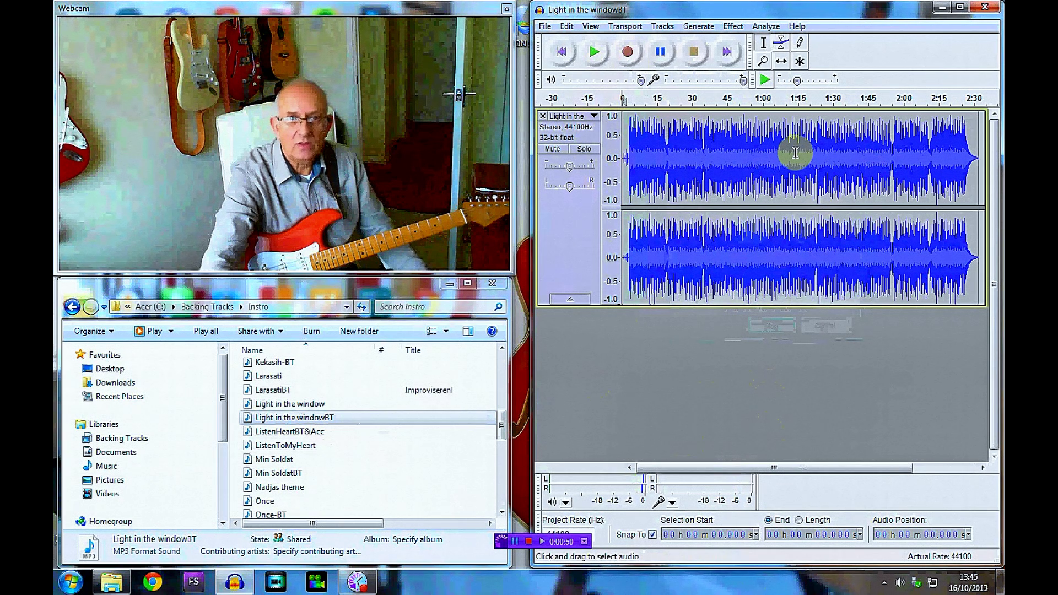
left_click(567, 26)
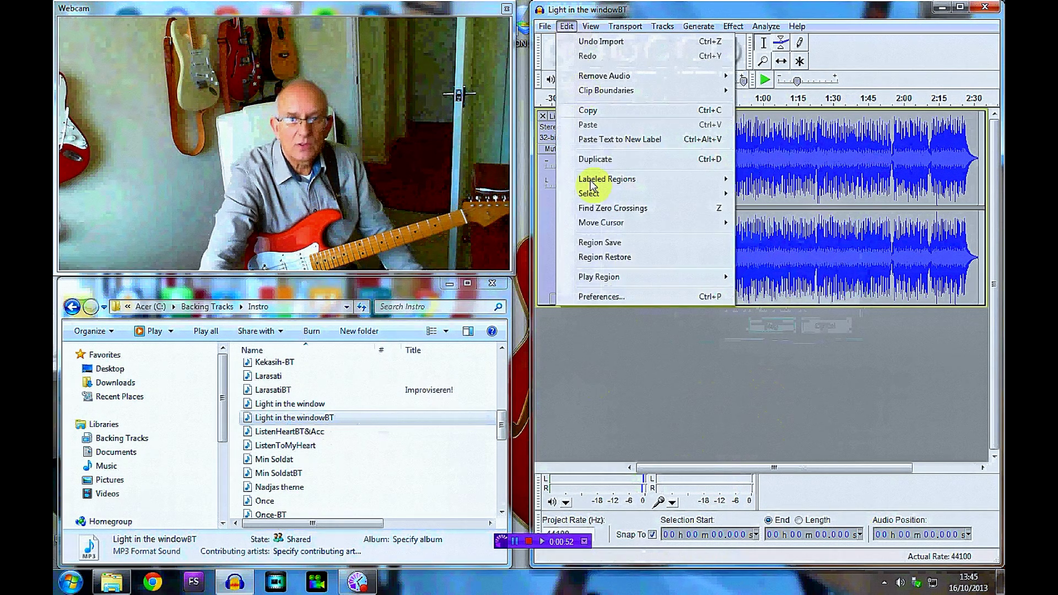
left_click(608, 299)
left_click(612, 222)
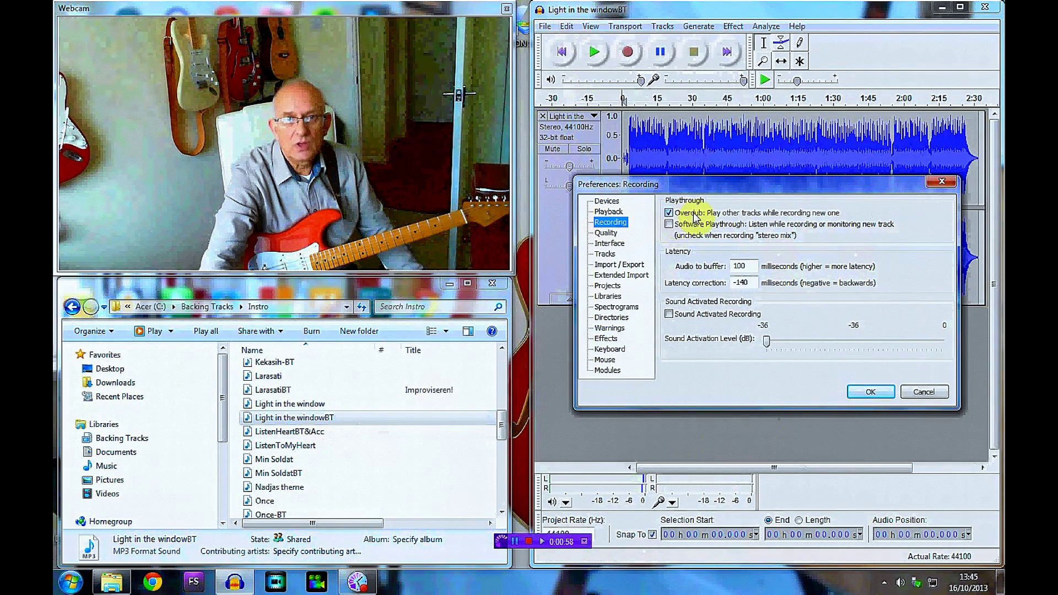
left_click(867, 394)
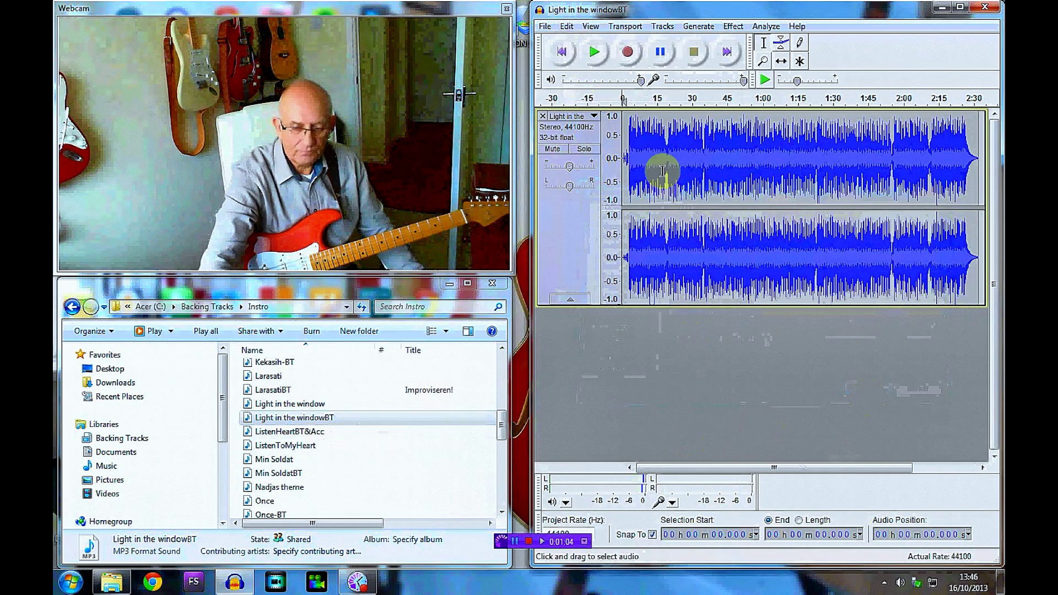
Record a brief guitar take onto a new stereo track over the backing track
left_click(627, 54)
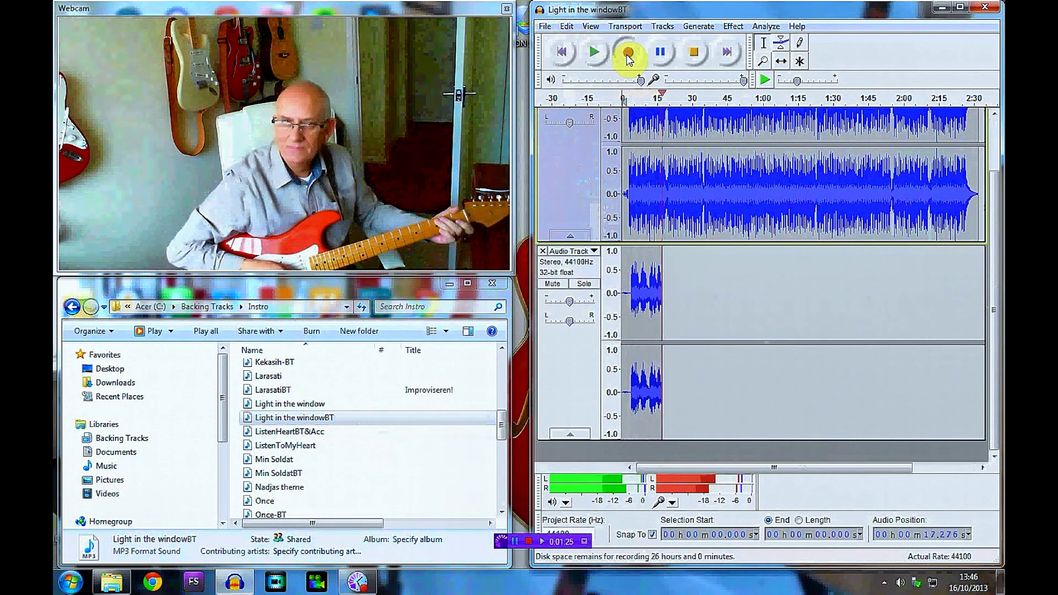
left_click(692, 52)
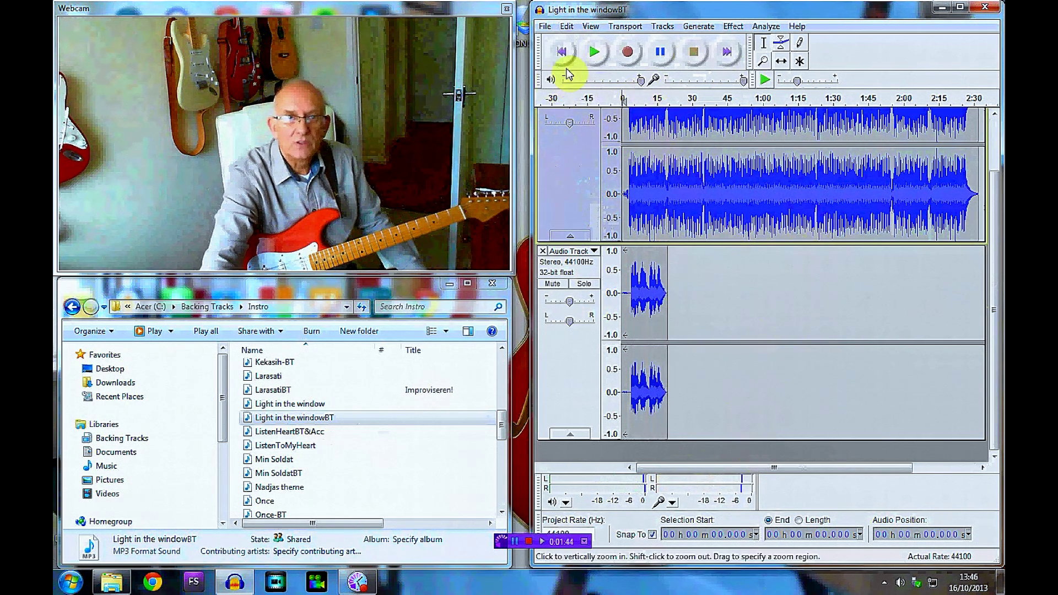
left_click(595, 53)
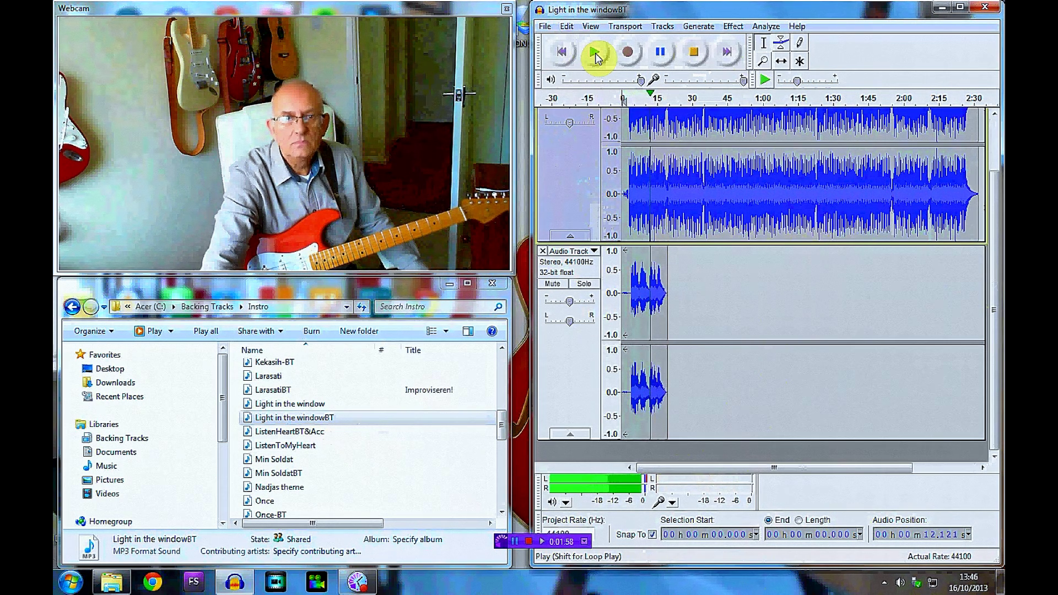
left_click(694, 58)
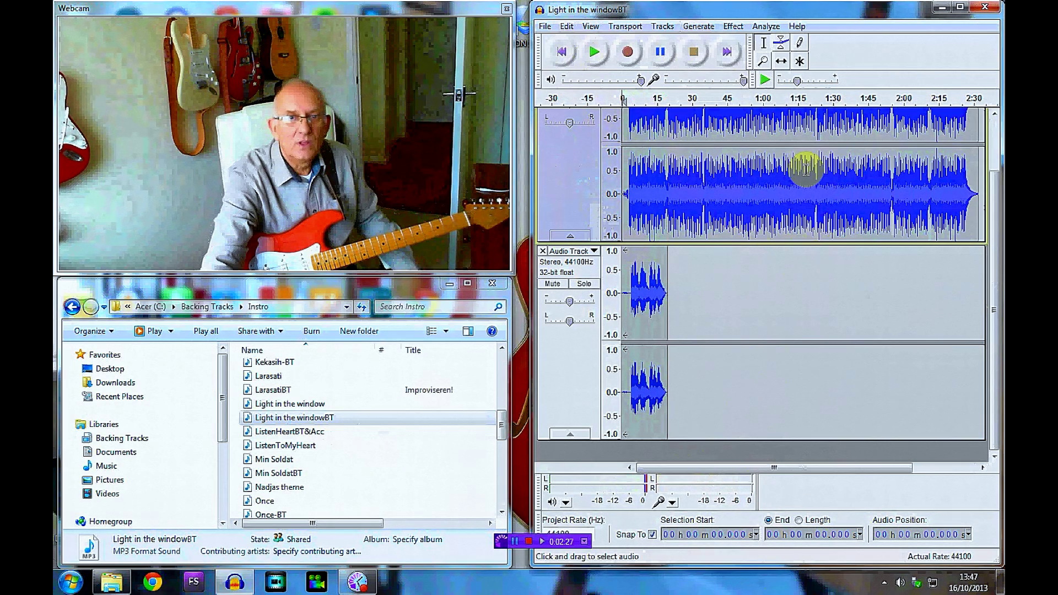
left_click(568, 26)
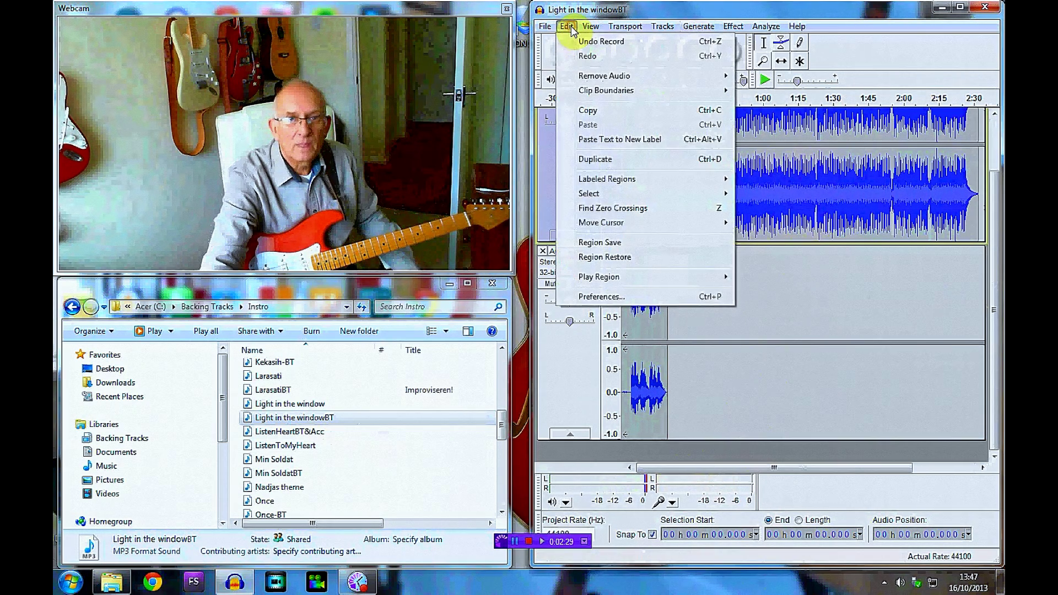
left_click(606, 297)
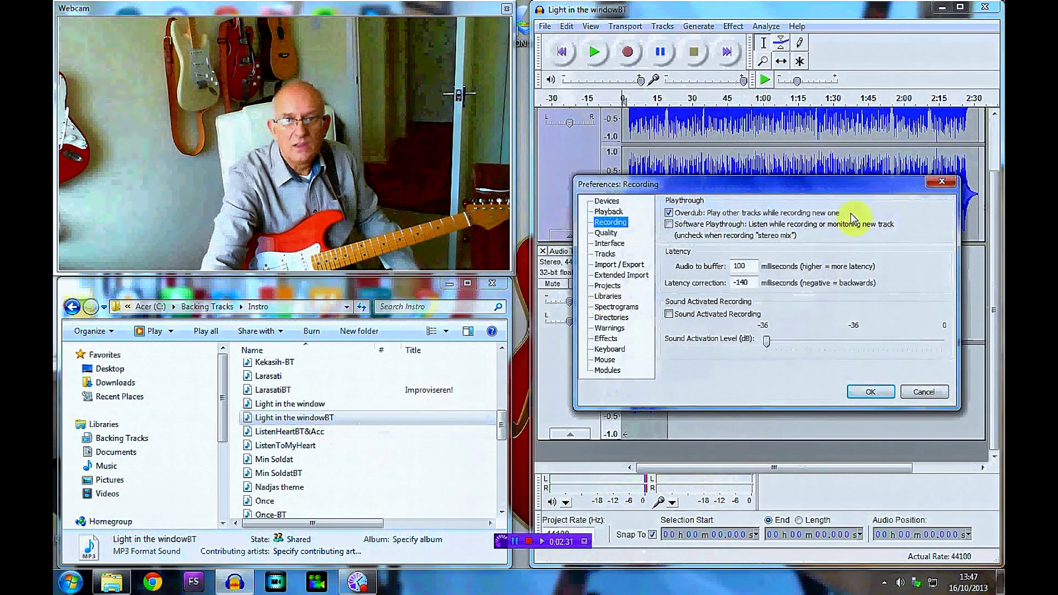
double_click(757, 281)
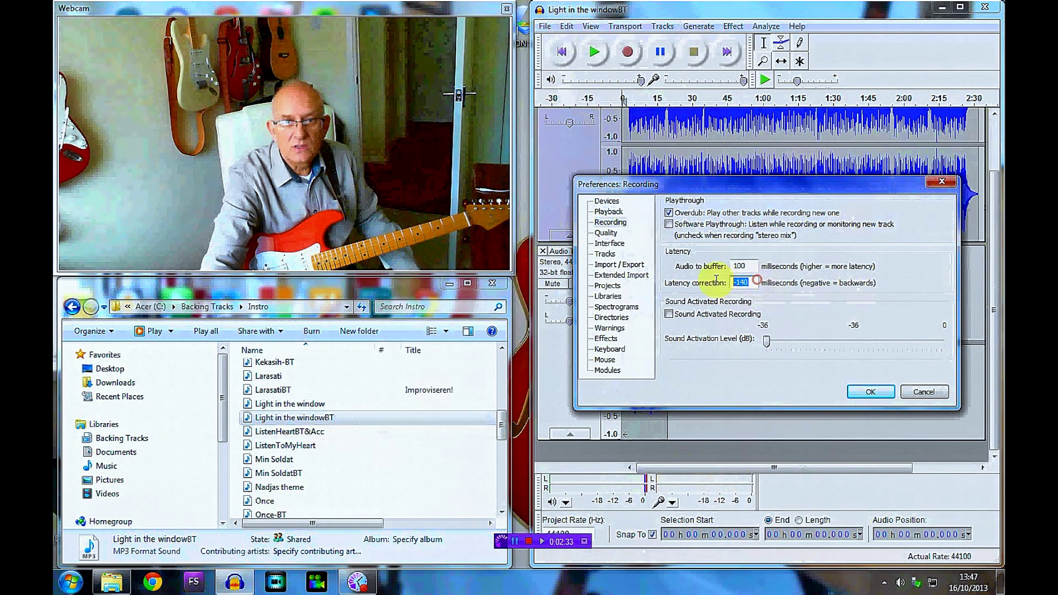
left_click(924, 393)
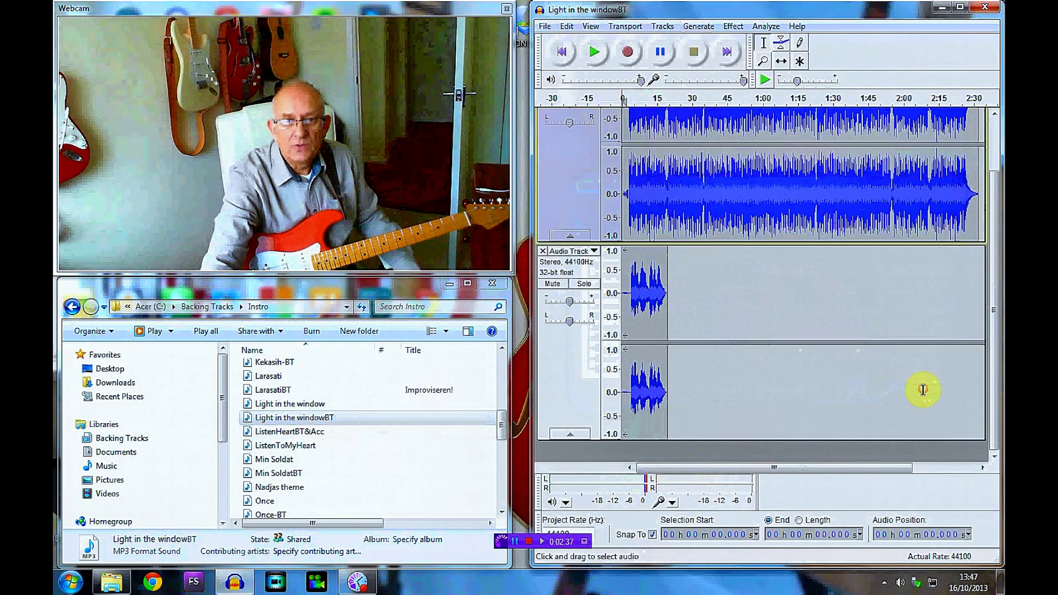
left_click(566, 169)
left_click(573, 355)
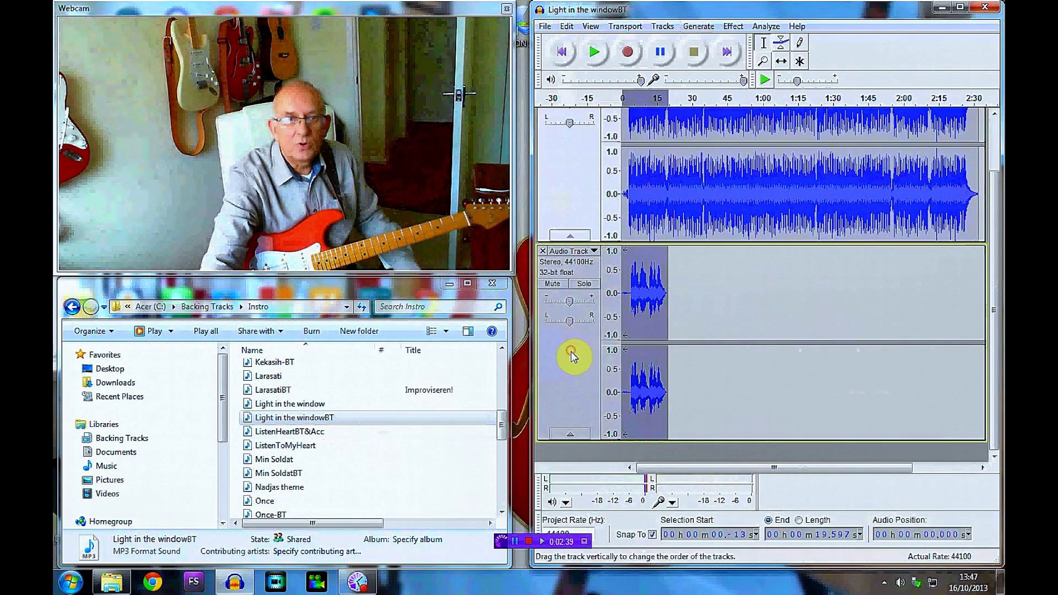
left_click(589, 197)
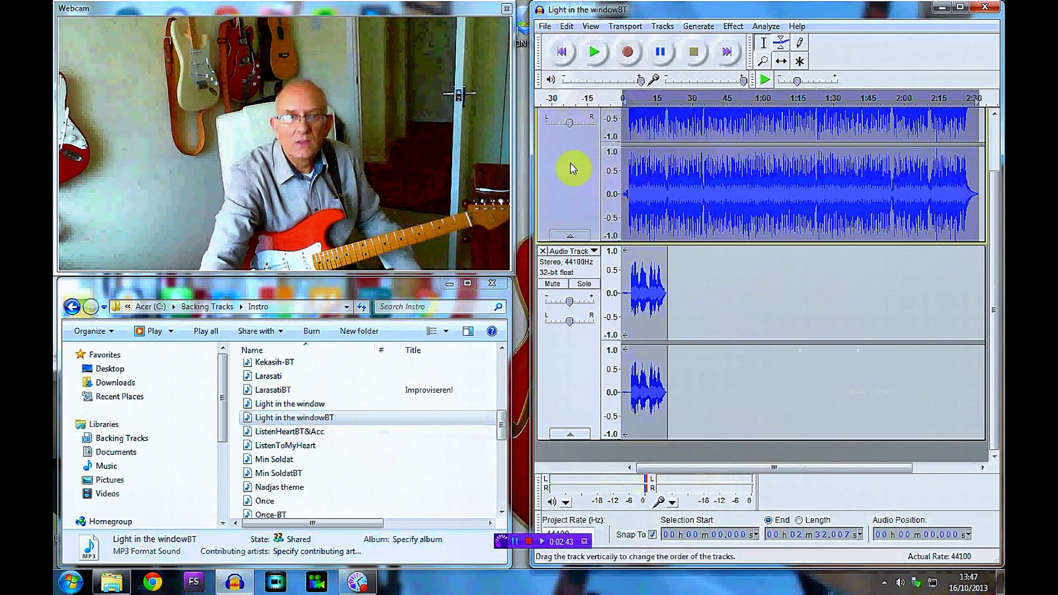
left_click(699, 27)
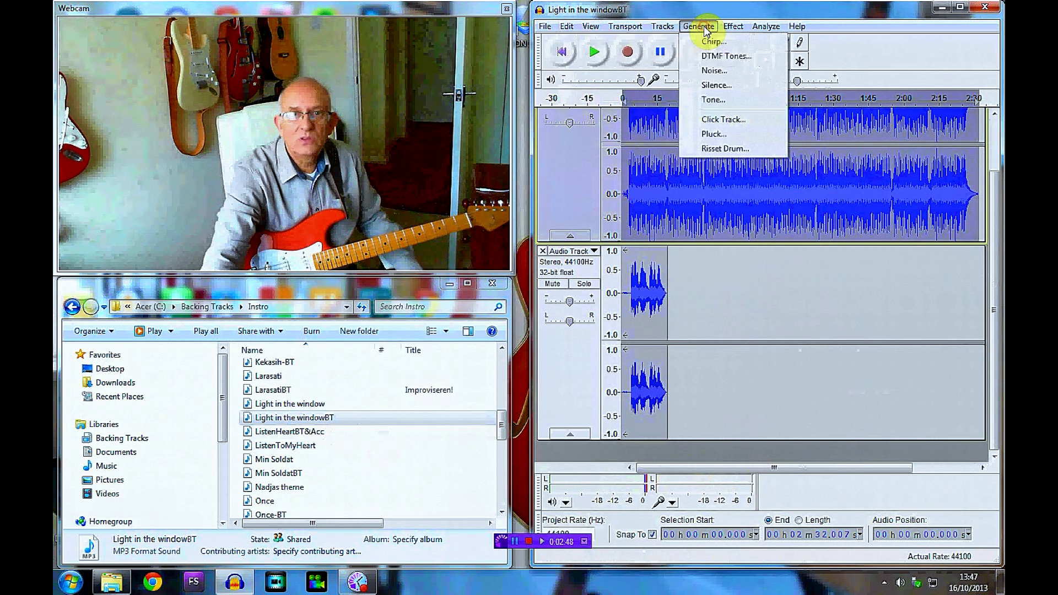
left_click(712, 86)
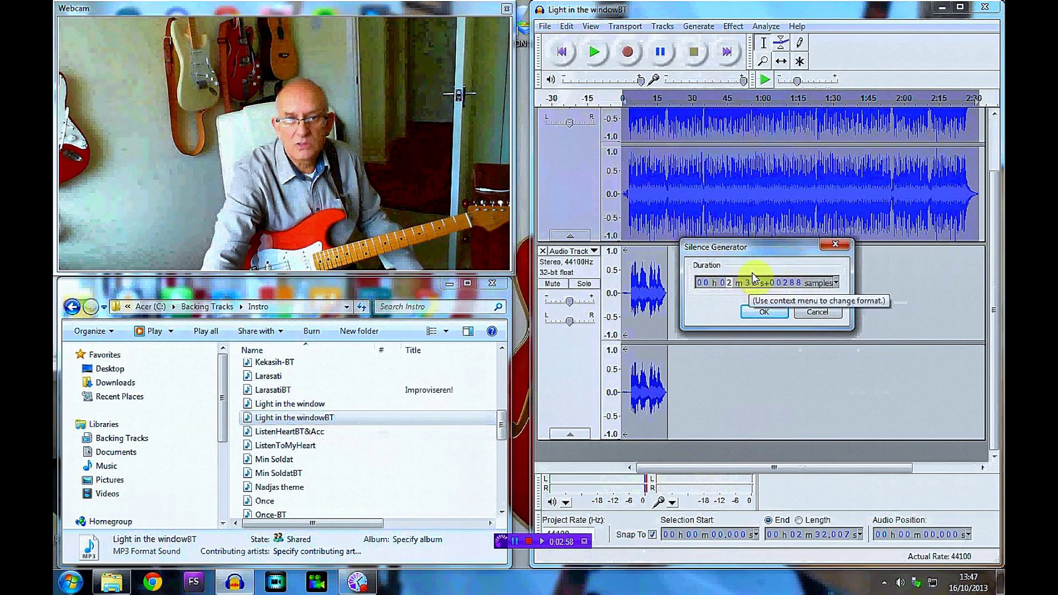
left_click(827, 316)
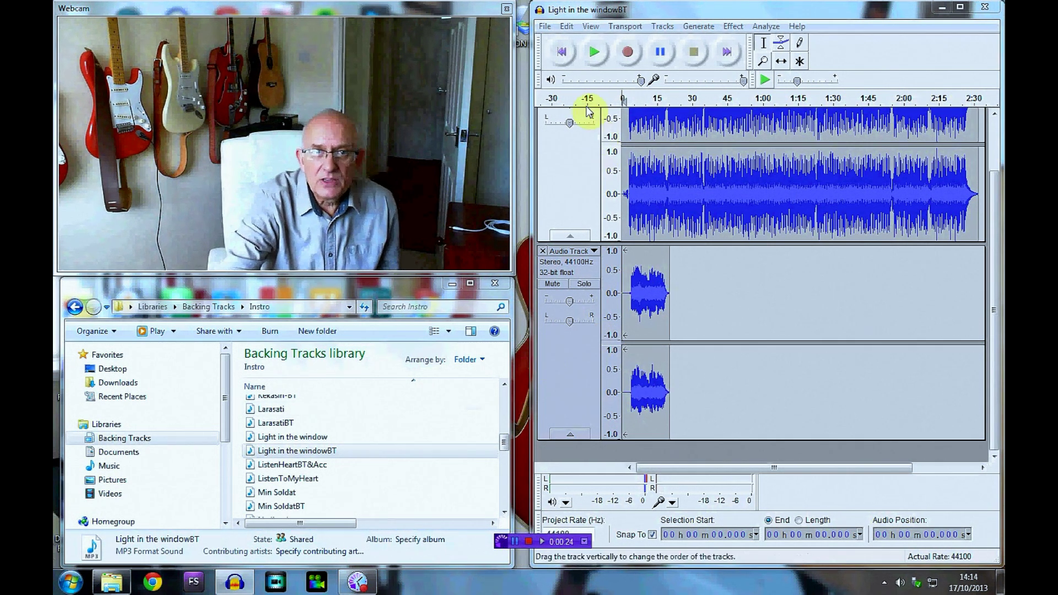
left_click(594, 52)
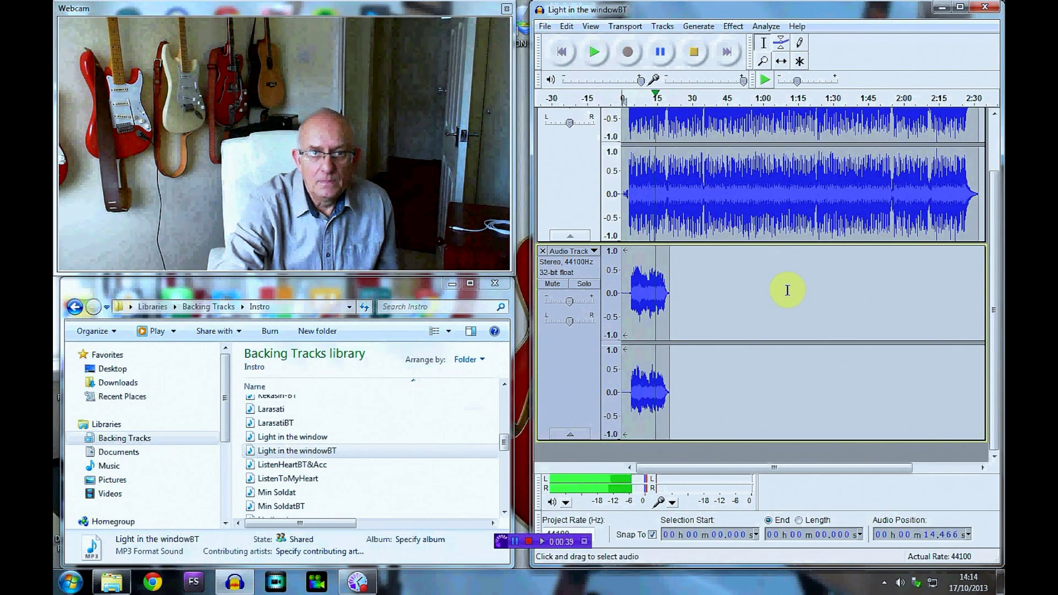
left_click(694, 54)
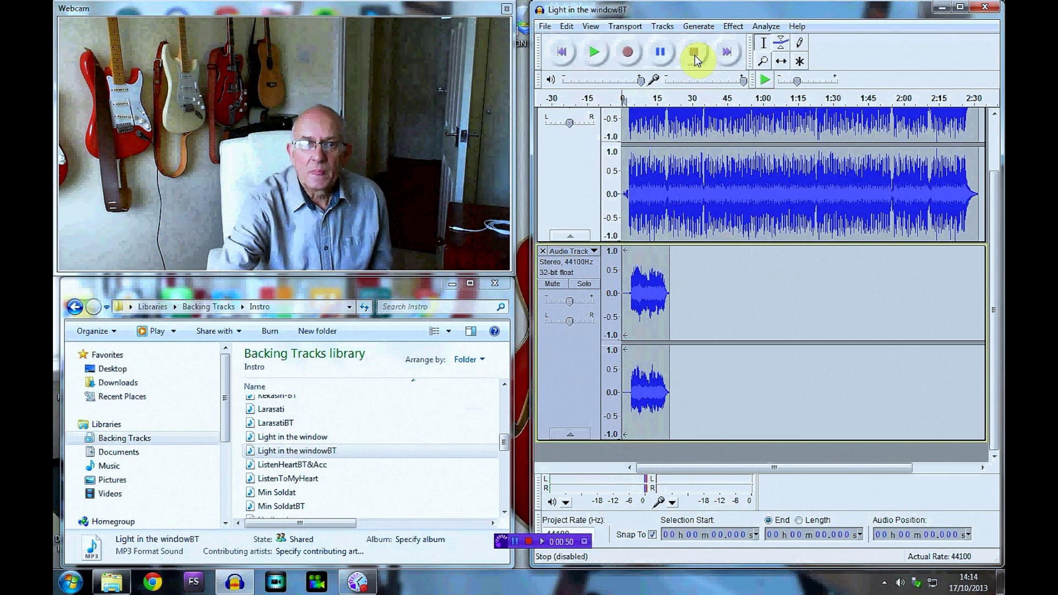
Bring the backing track back into view, return to the project start, and show the Generate menu
left_click_drag(994, 212, 995, 134)
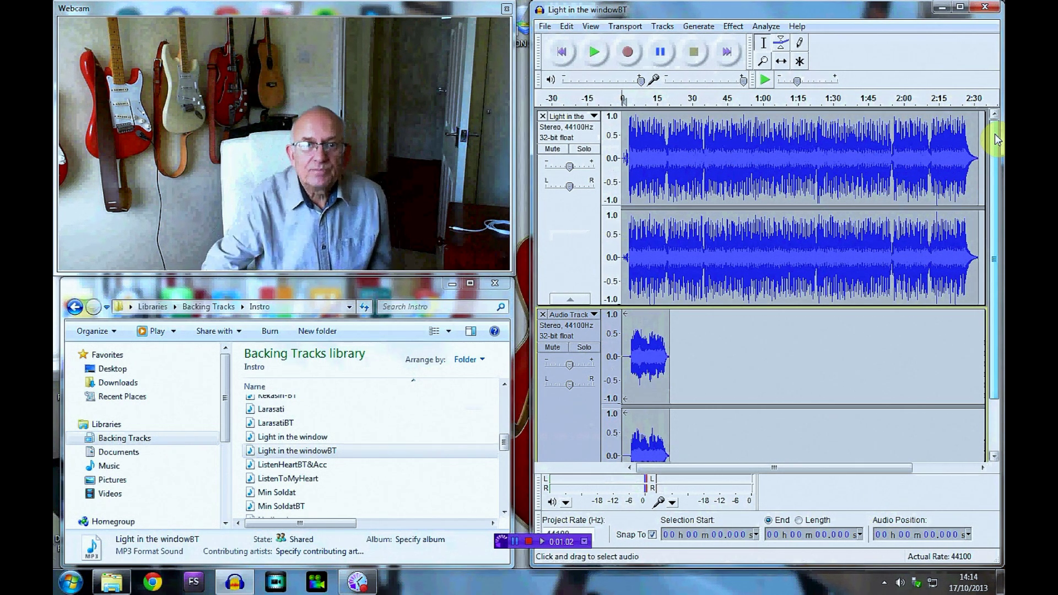
left_click(578, 223)
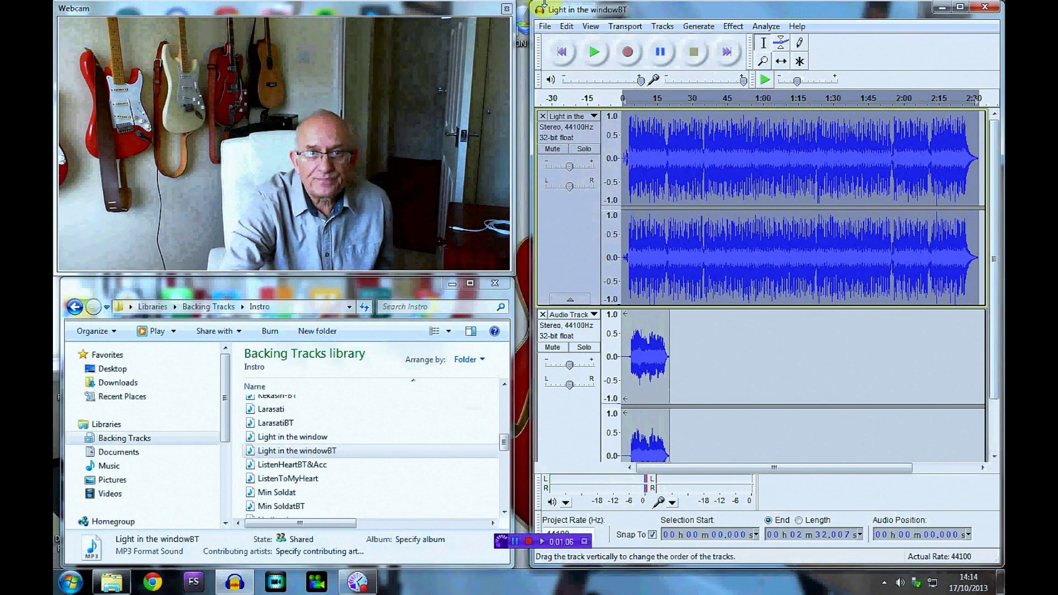
left_click(564, 57)
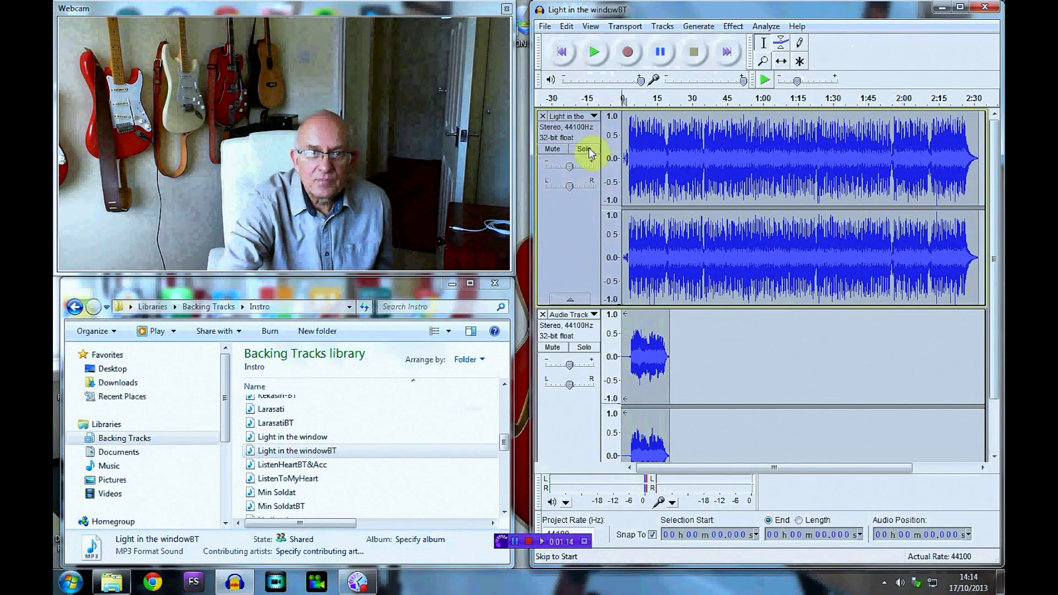
left_click(701, 28)
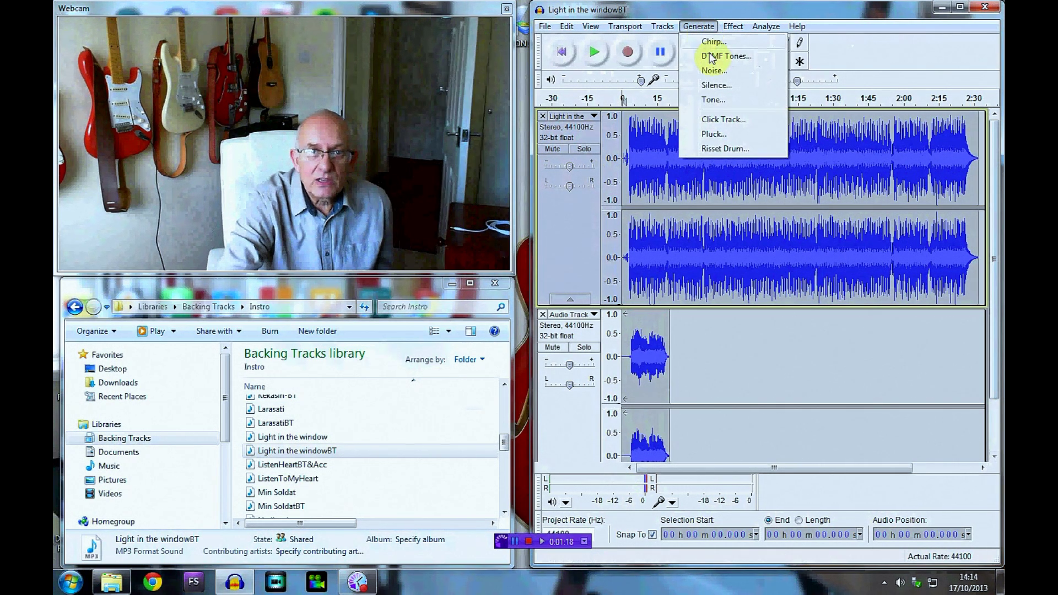
Open the Silence generator and begin setting its duration to 0.105 seconds
left_click(717, 86)
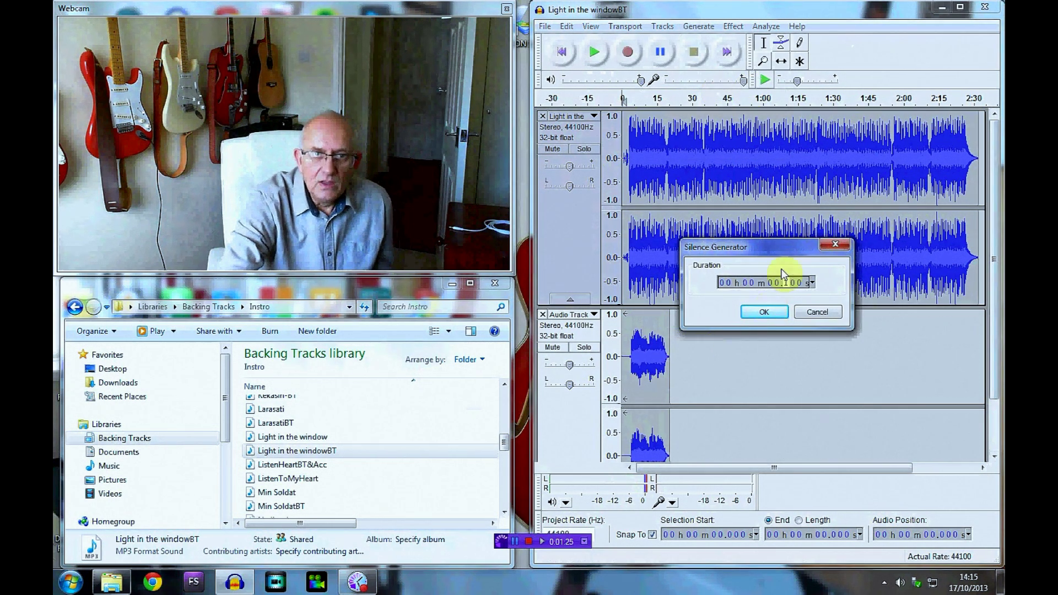
left_click(790, 252)
mouse_move(790, 249)
left_mouse_down()
mouse_move(771, 247)
mouse_move(773, 256)
left_mouse_up()
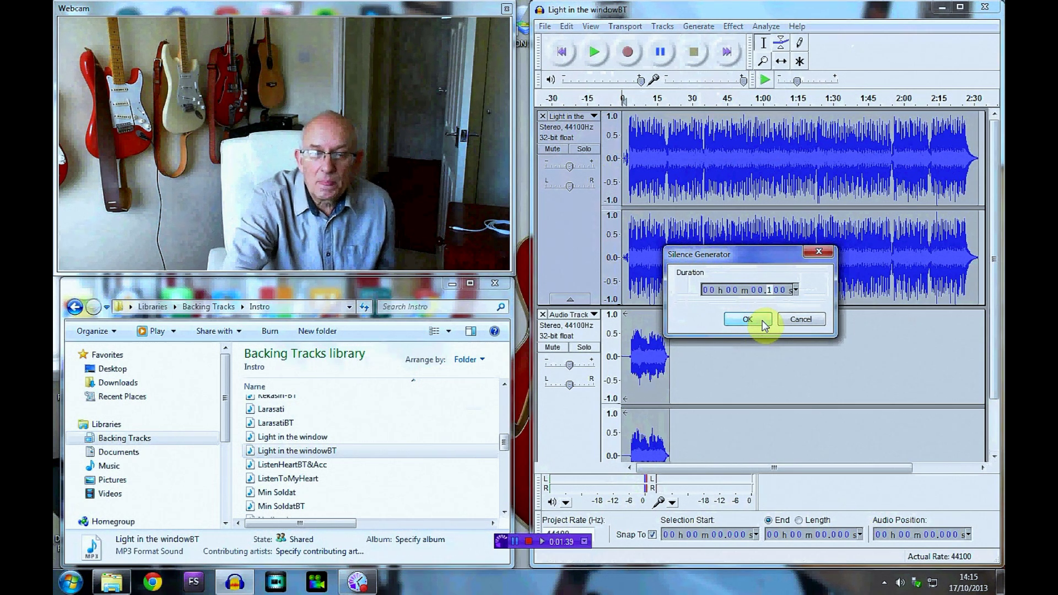
left_click(783, 292)
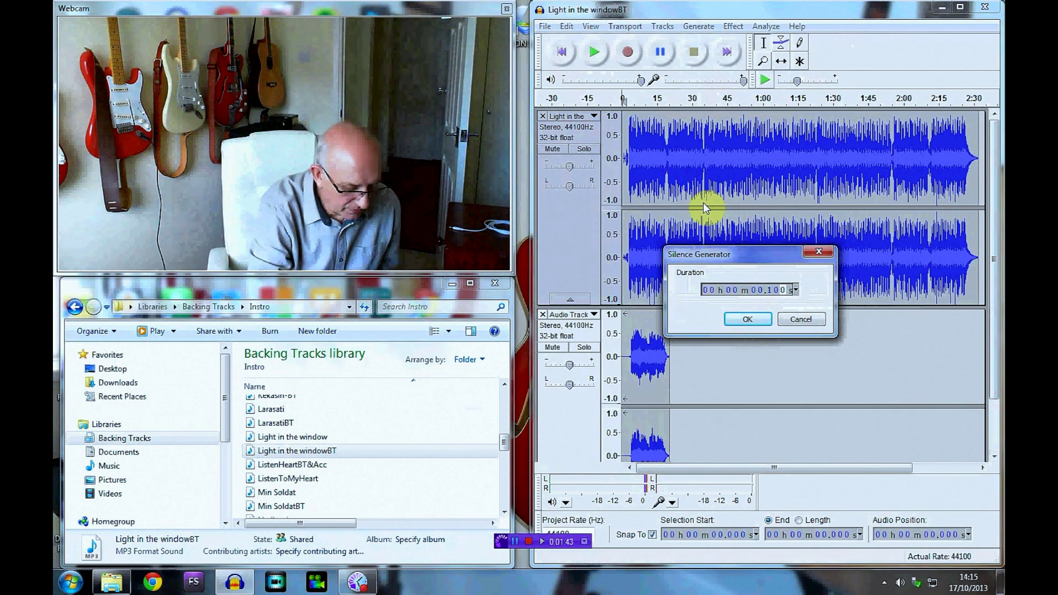
type("5")
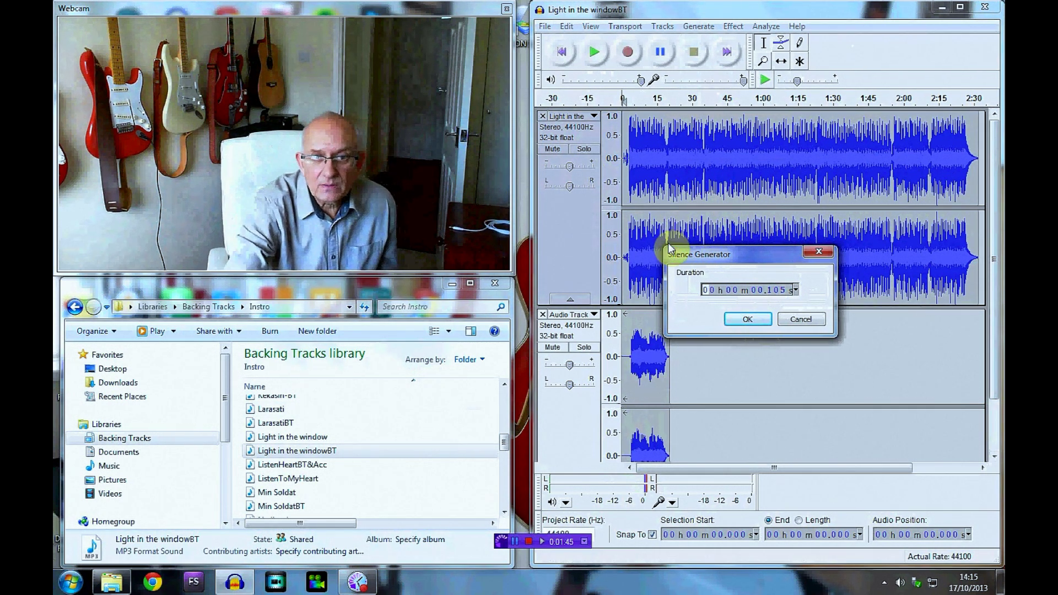
left_click(759, 323)
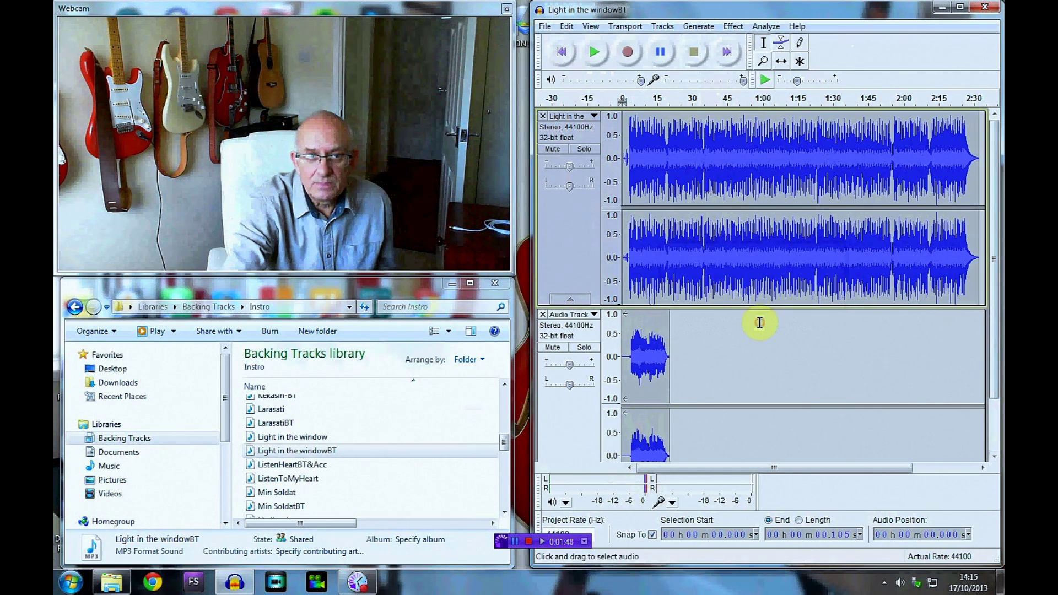
left_click(567, 59)
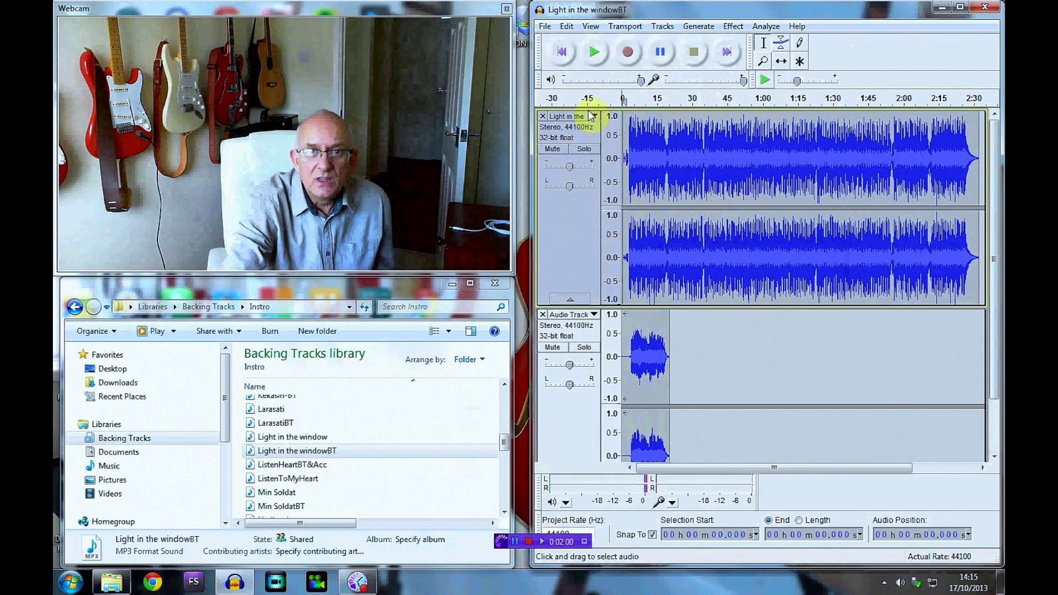
left_click(595, 54)
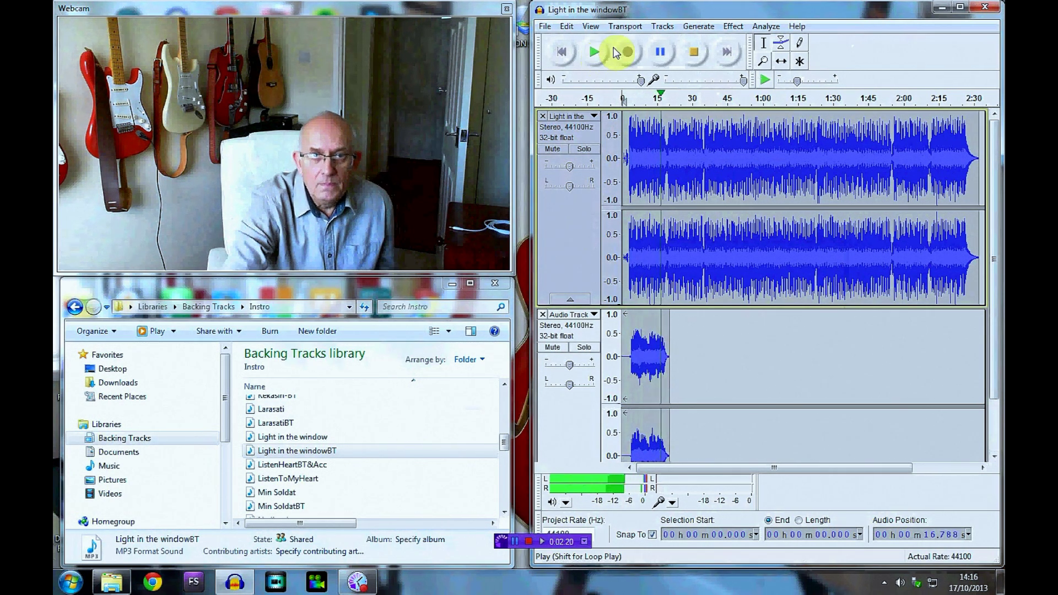
left_click(697, 55)
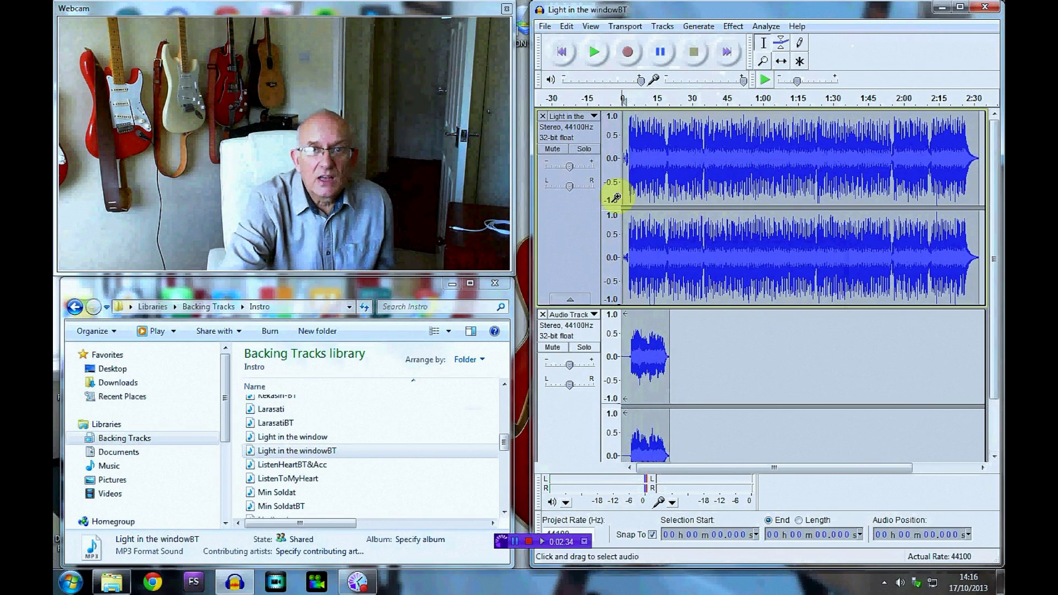
left_click(565, 28)
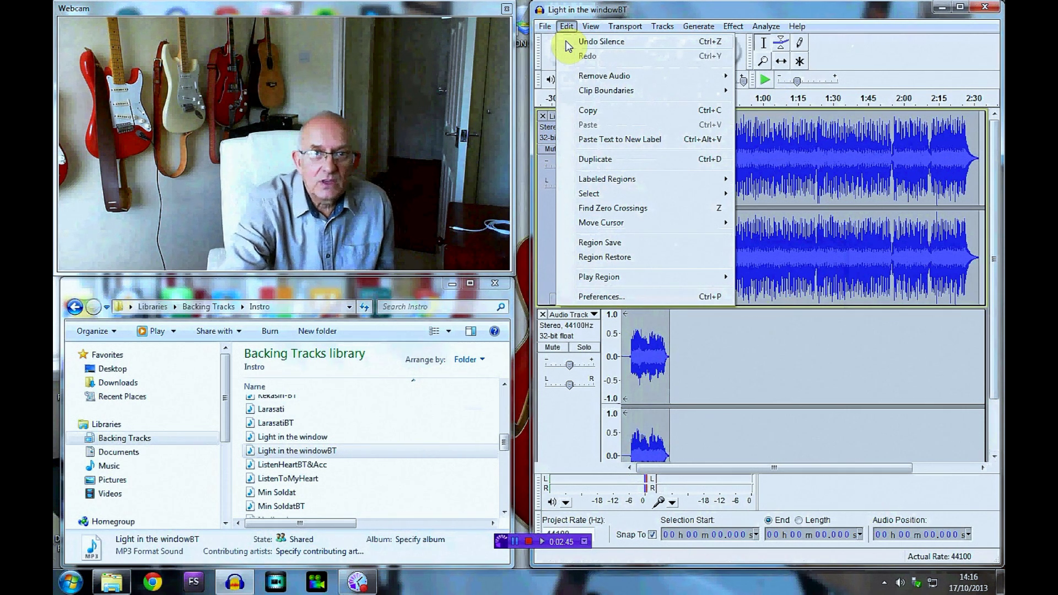
left_click(567, 26)
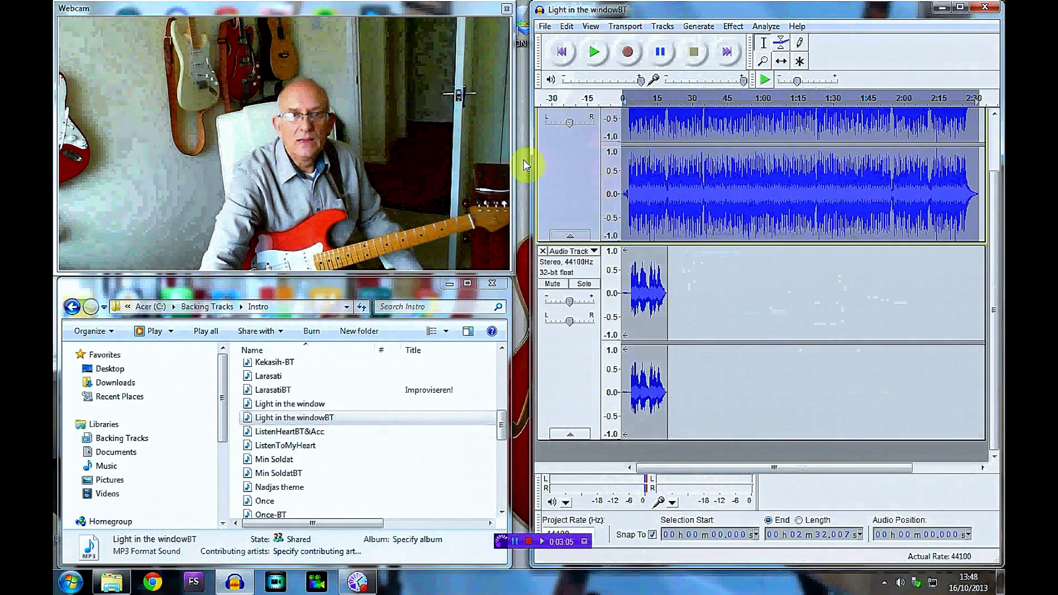
left_click(581, 348)
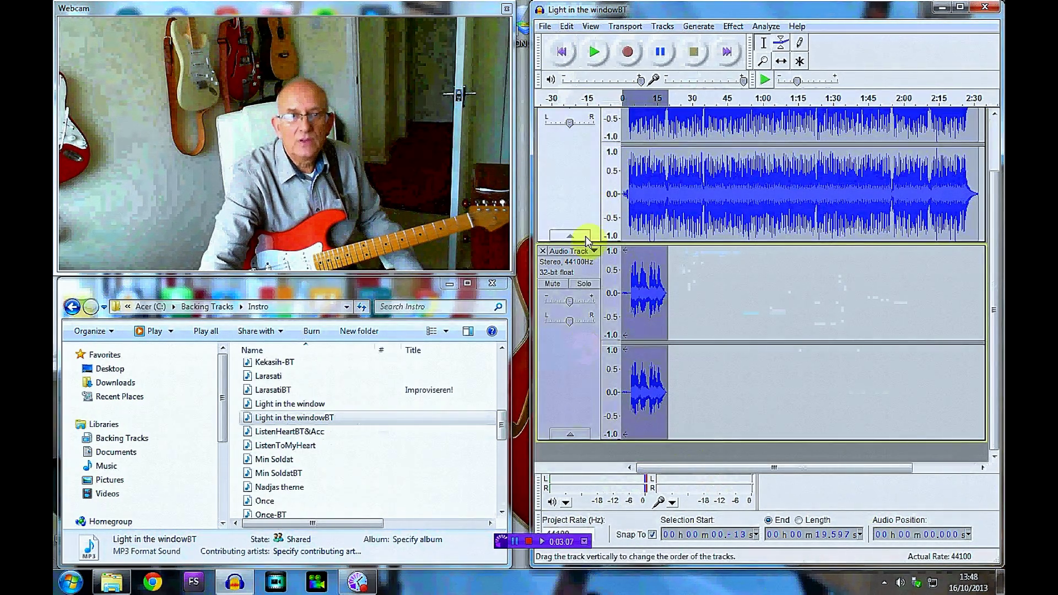
left_click(588, 198)
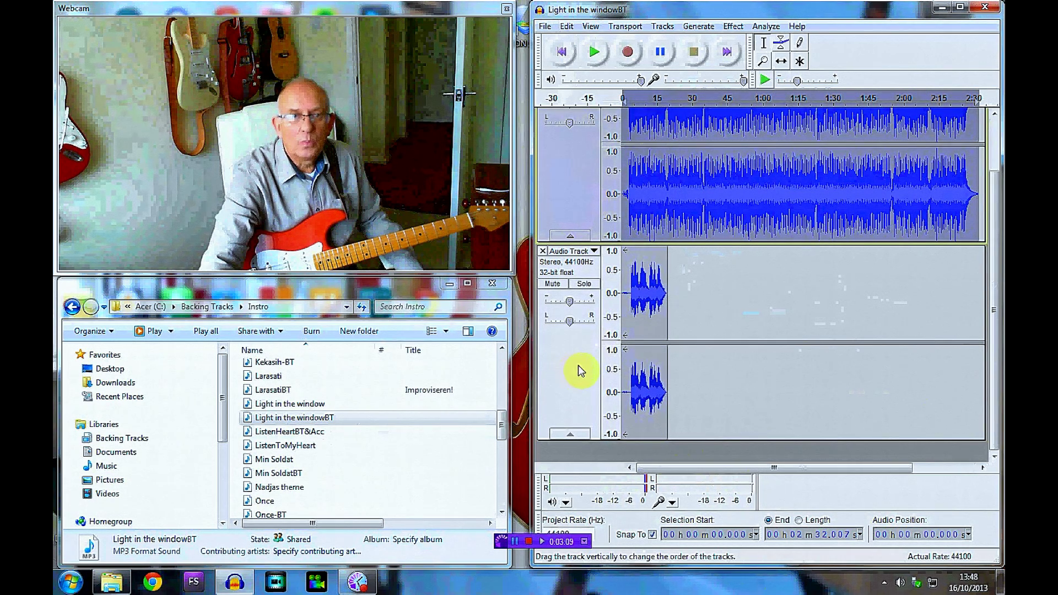
left_click(585, 285)
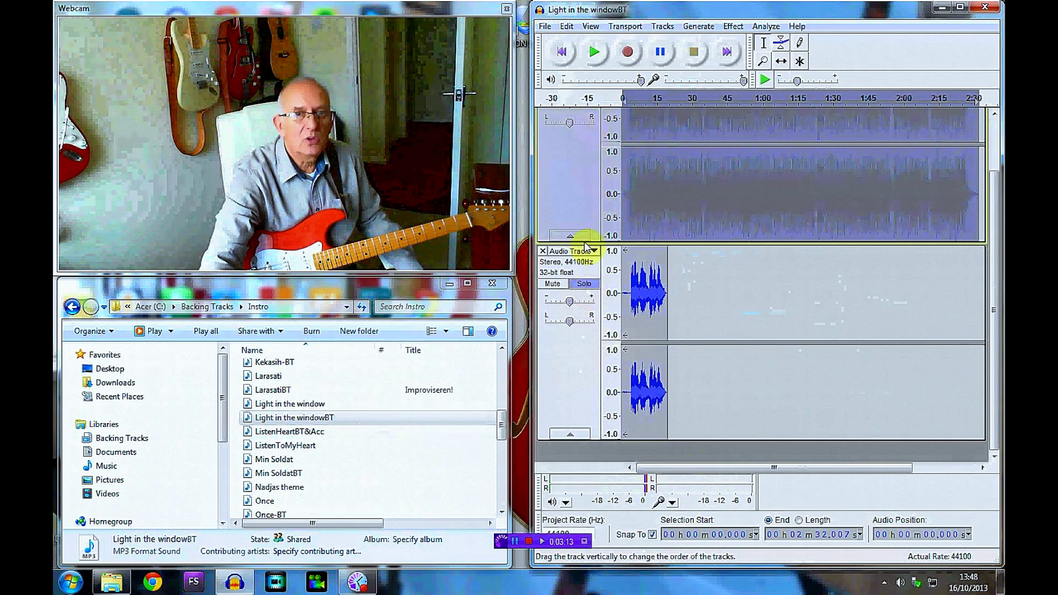
left_click(594, 51)
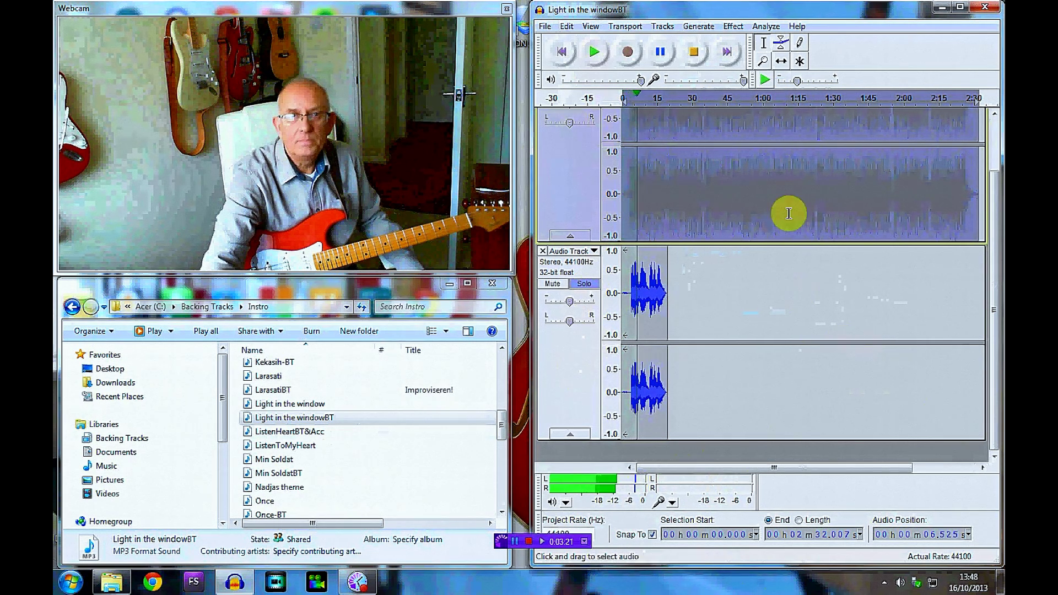
left_click(696, 53)
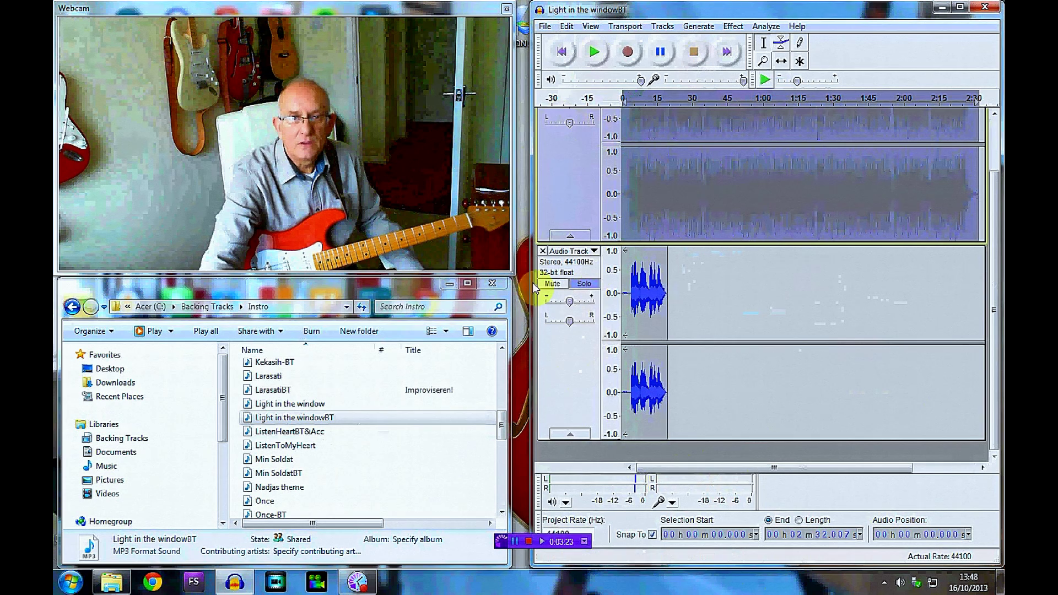
left_click(584, 284)
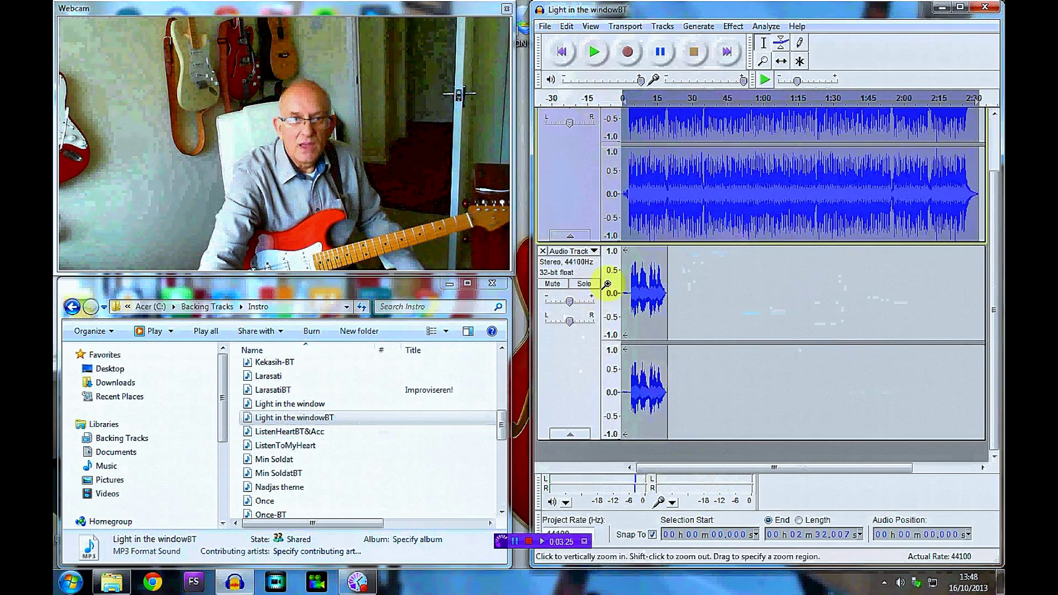
left_click(576, 363)
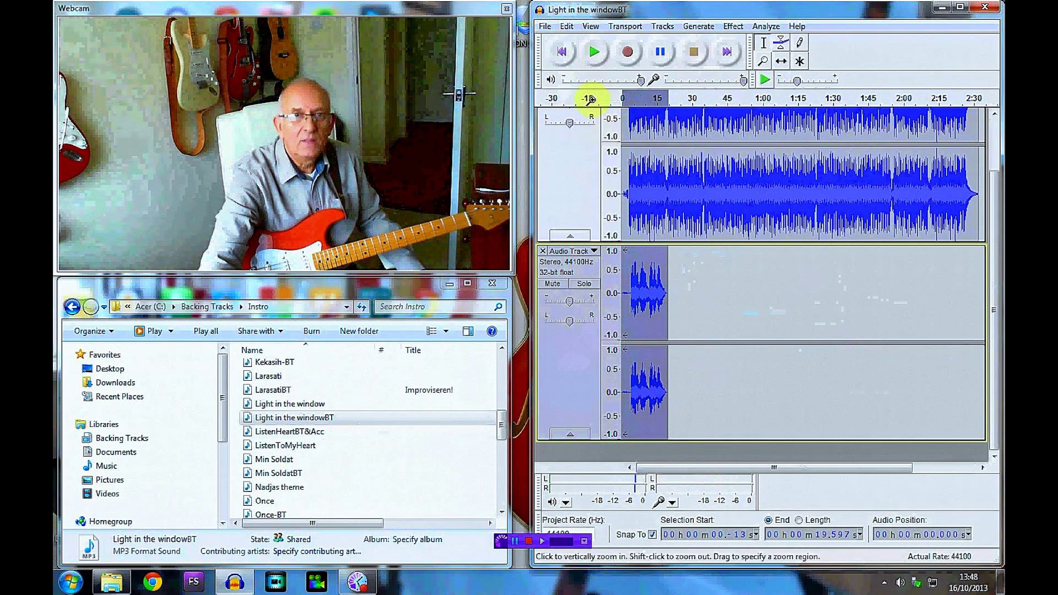
Export the selected track, renaming the file from the BT name to 'Light in the window lead'
left_click(545, 27)
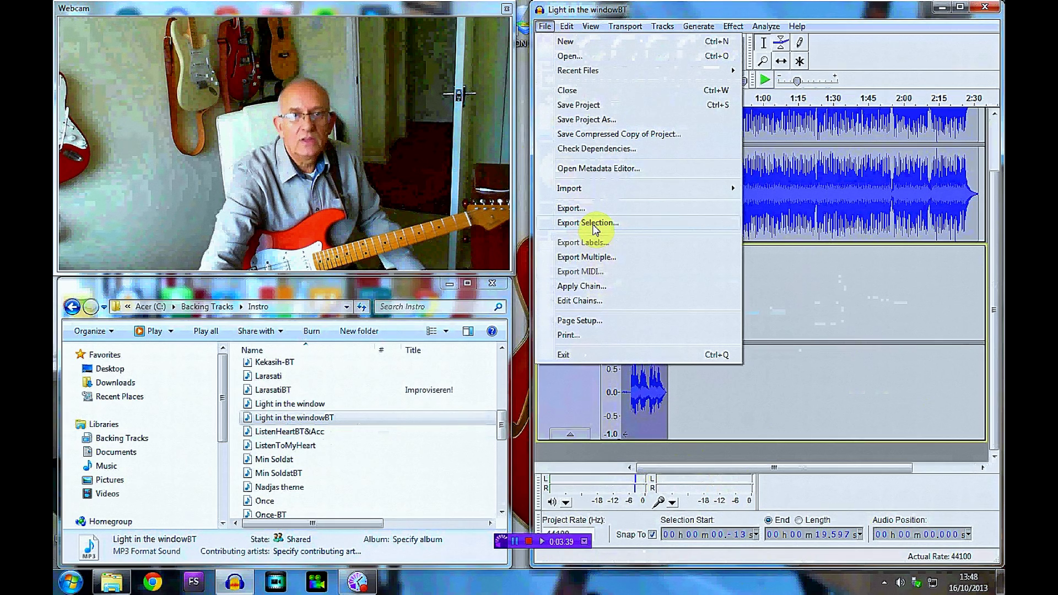
left_click(596, 223)
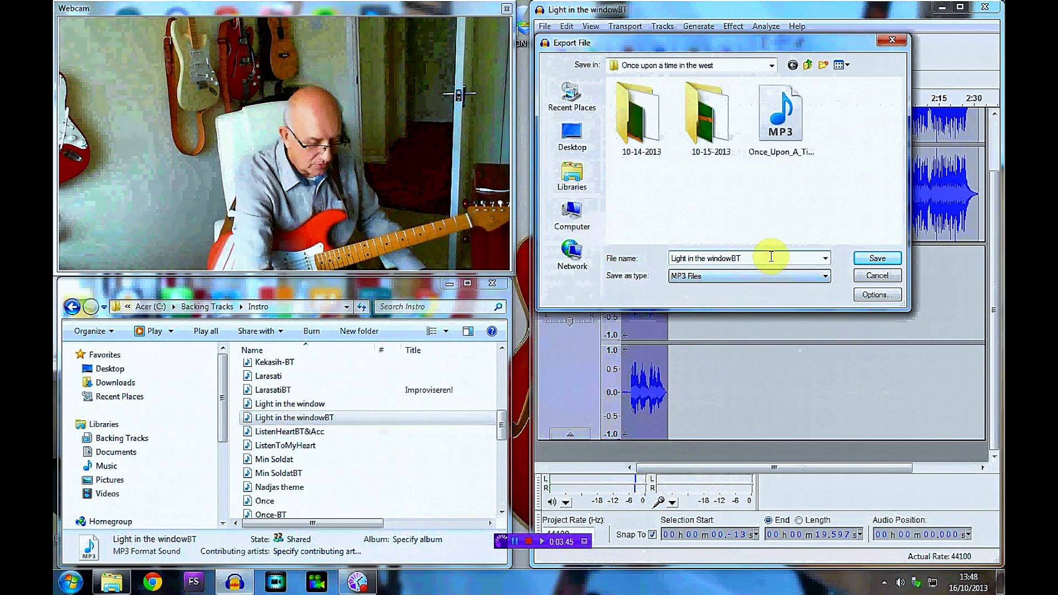
key("BackSpace")
key("BackSpace")
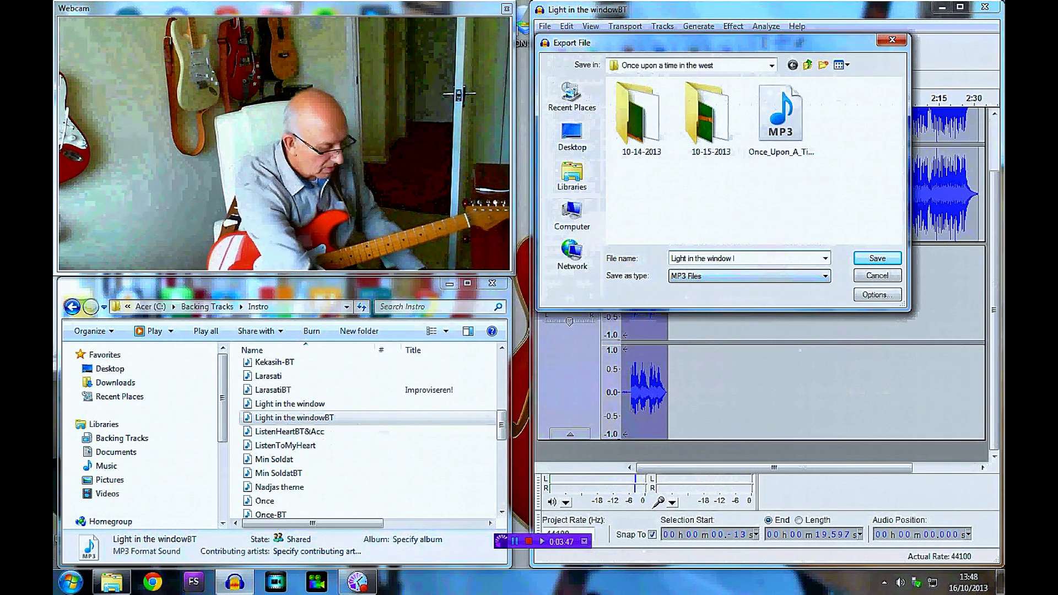
type("lead")
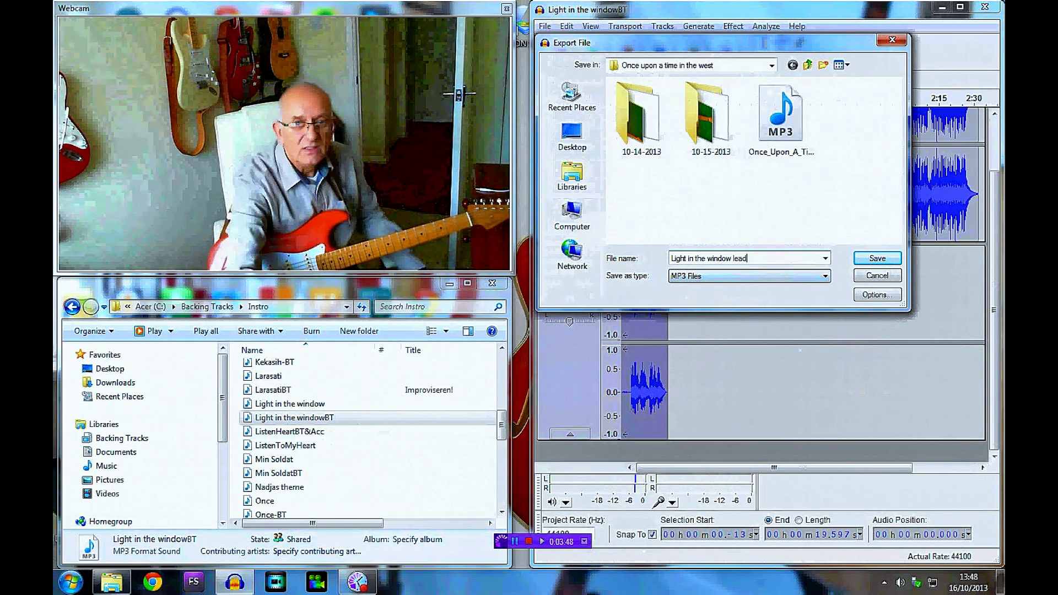
Cancel the MP3 export and dismiss the File menu without choosing a command
left_click(881, 277)
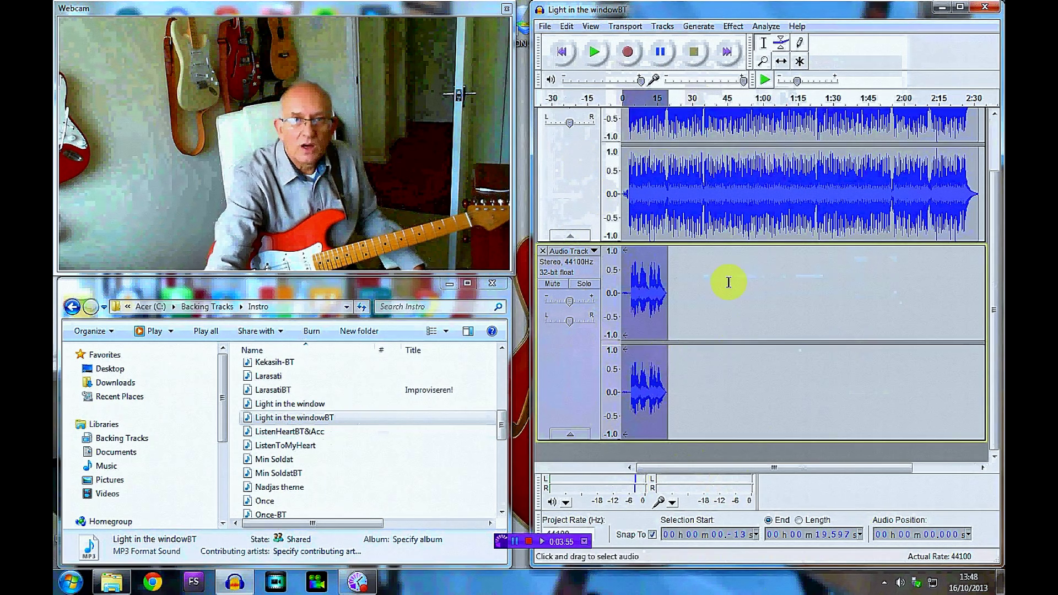
left_click(546, 29)
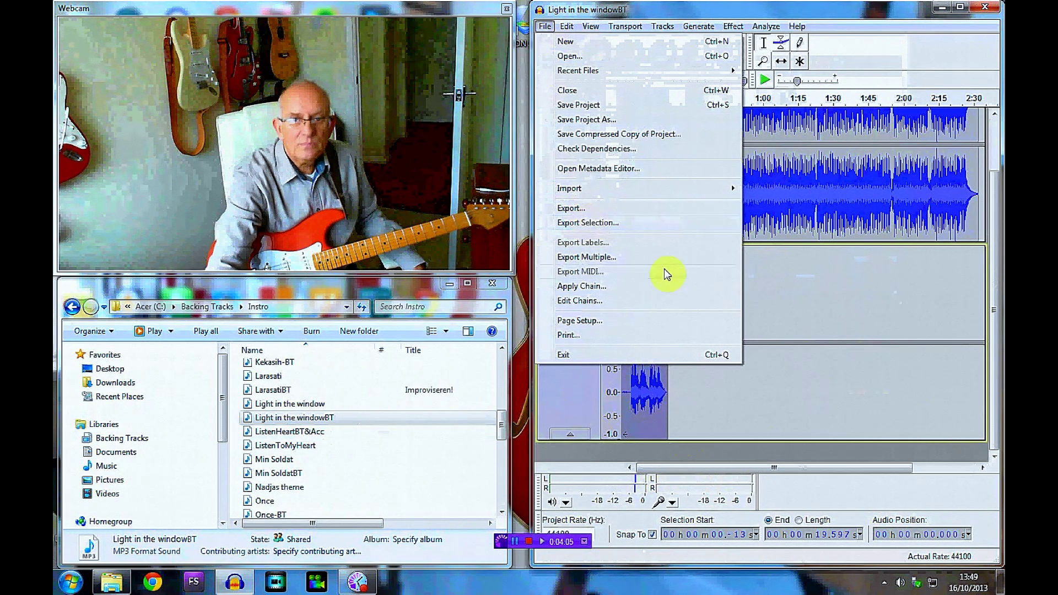
left_click(805, 305)
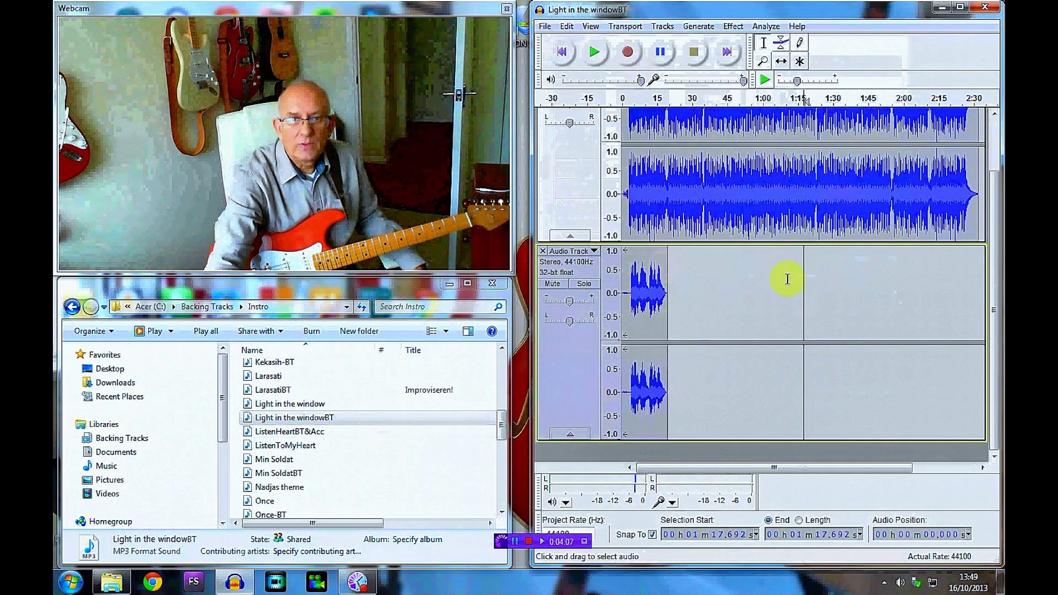